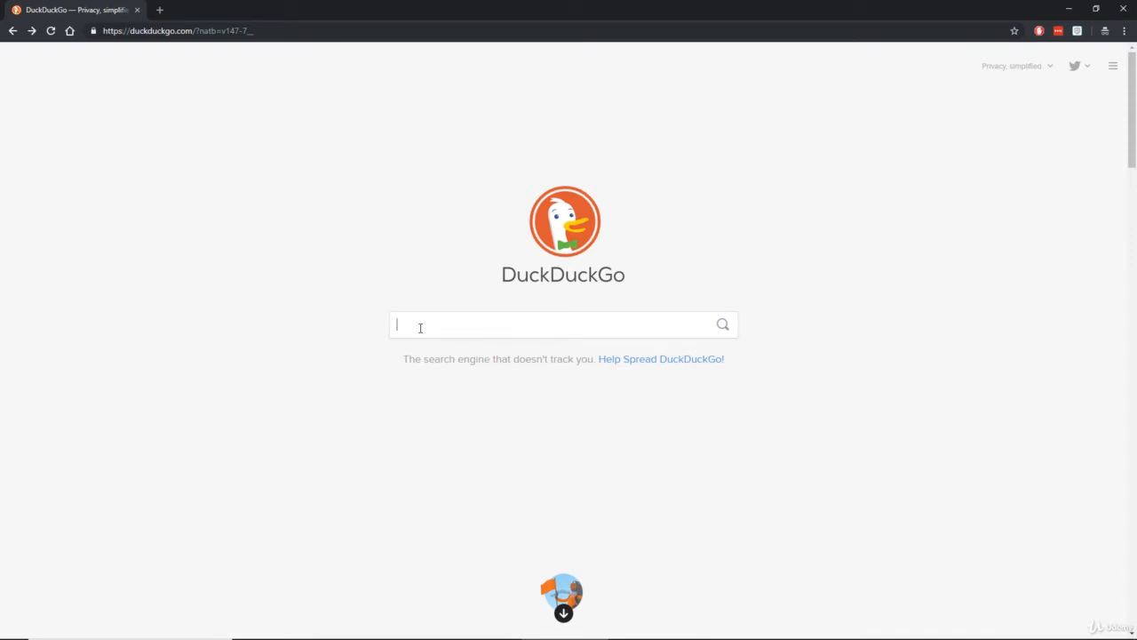
# Search the web for "openssl windows" and open the Shining Light Productions Win32 OpenSSL page
pyautogui.write('openssl')
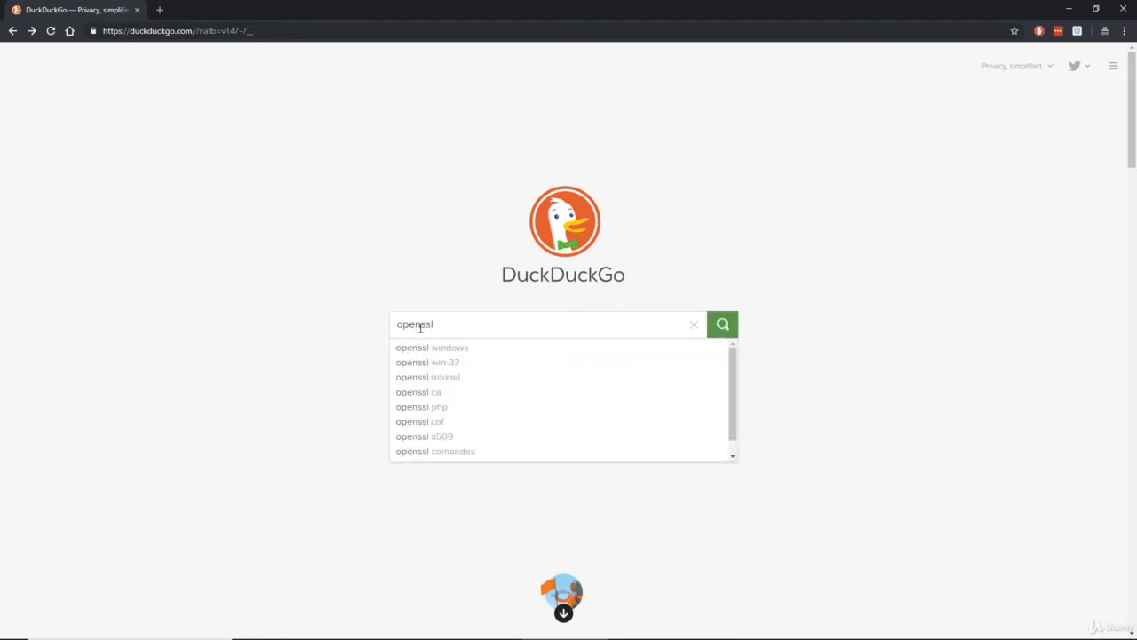
pyautogui.press('Down')
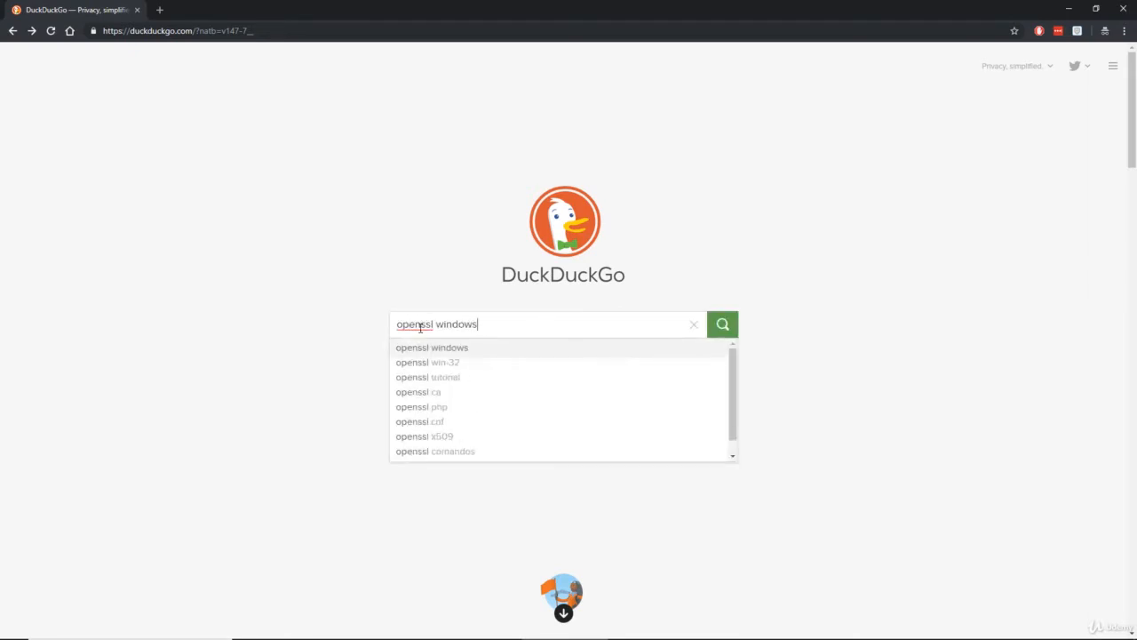
pyautogui.press('Return')
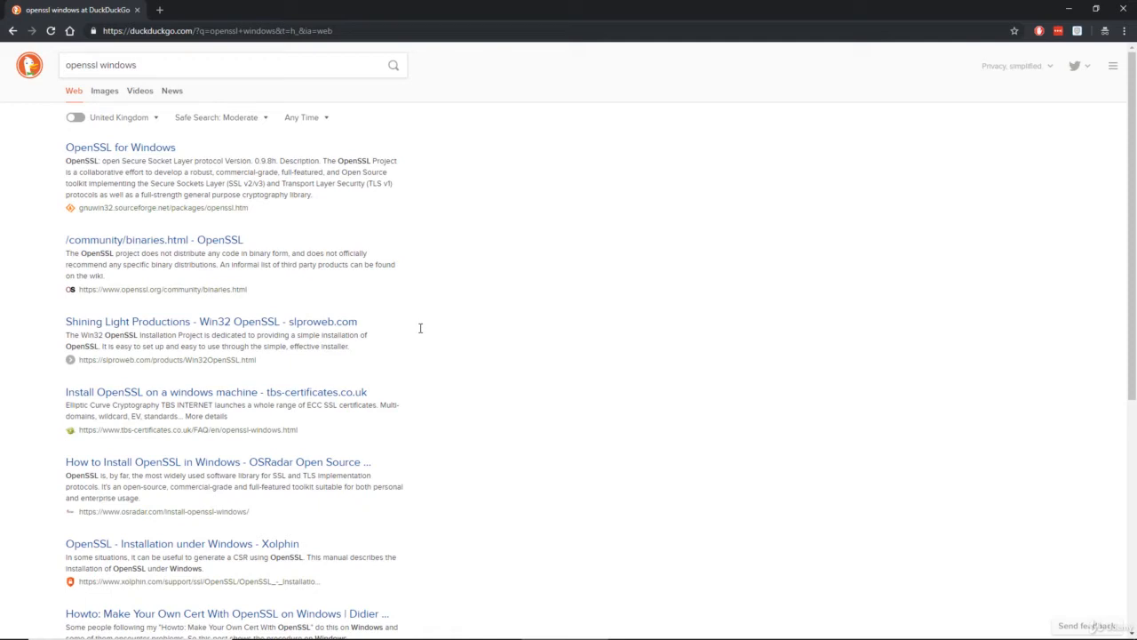
pyautogui.doubleClick(111, 30)
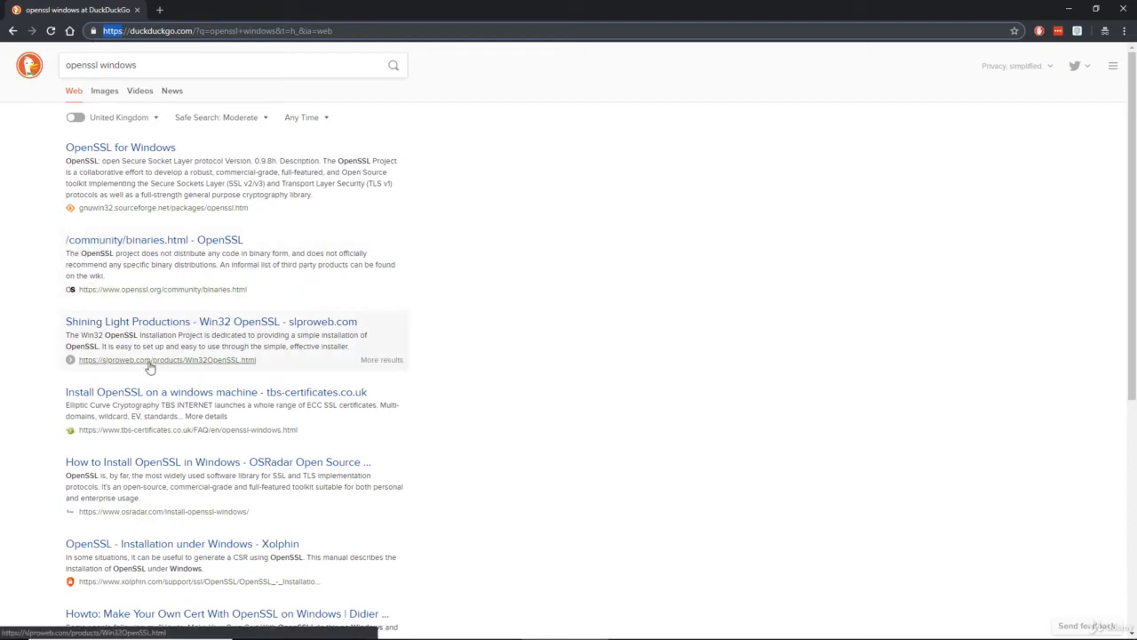
pyautogui.click(193, 323)
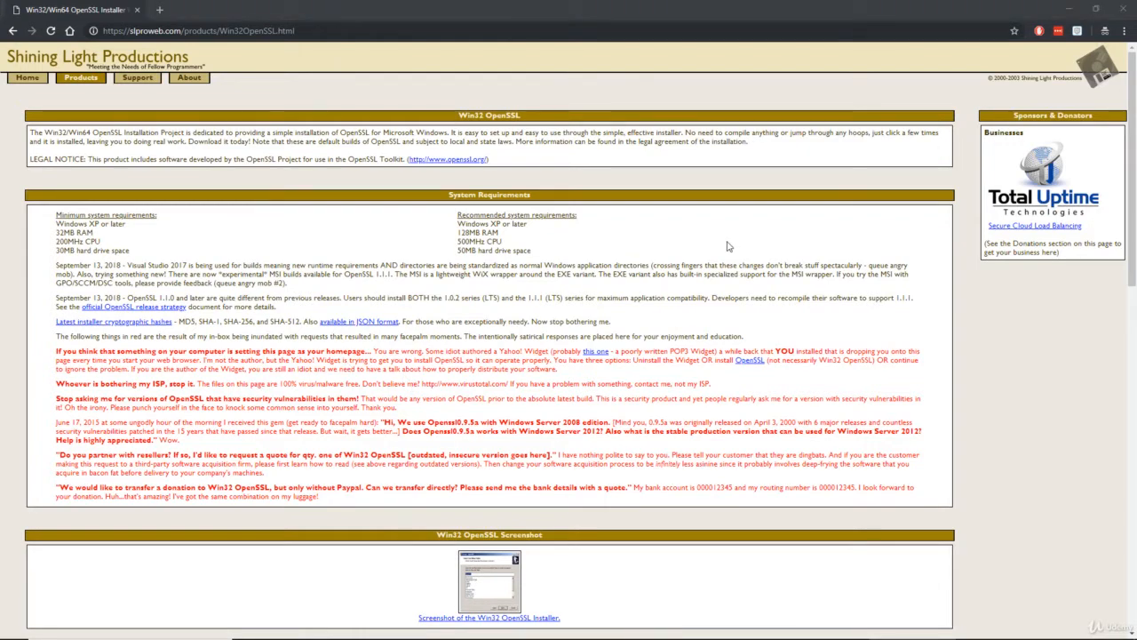
# Find the OpenSSL download table and download the full Win64 OpenSSL v1.1.0j installer
pyautogui.scroll(-5, 594, 286)
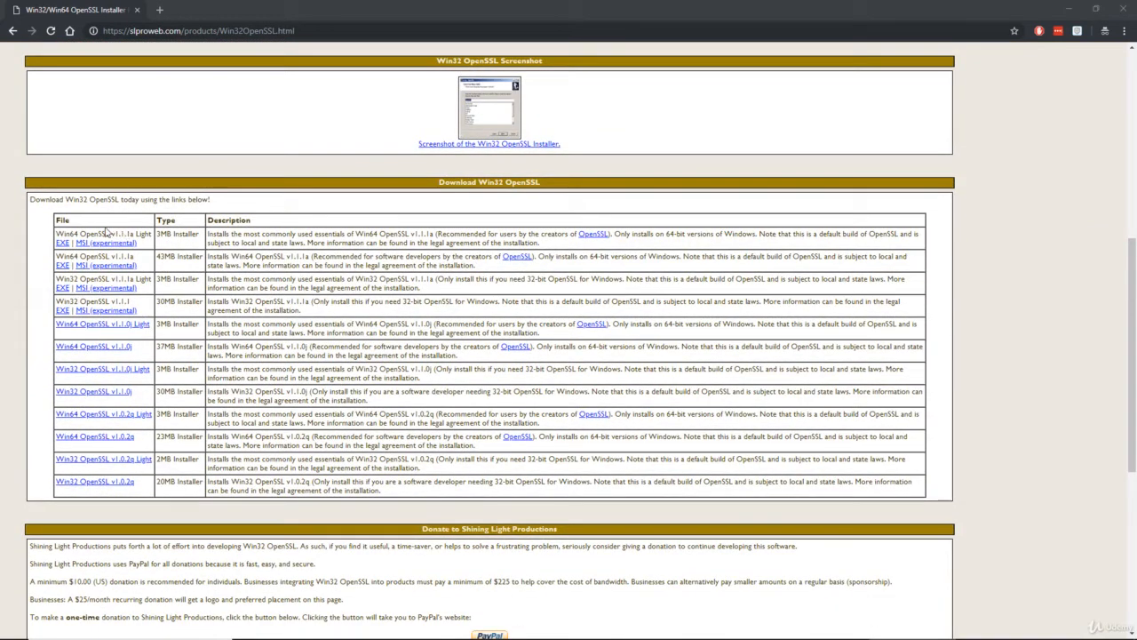
pyautogui.moveTo(84, 234); pyautogui.dragTo(104, 234)
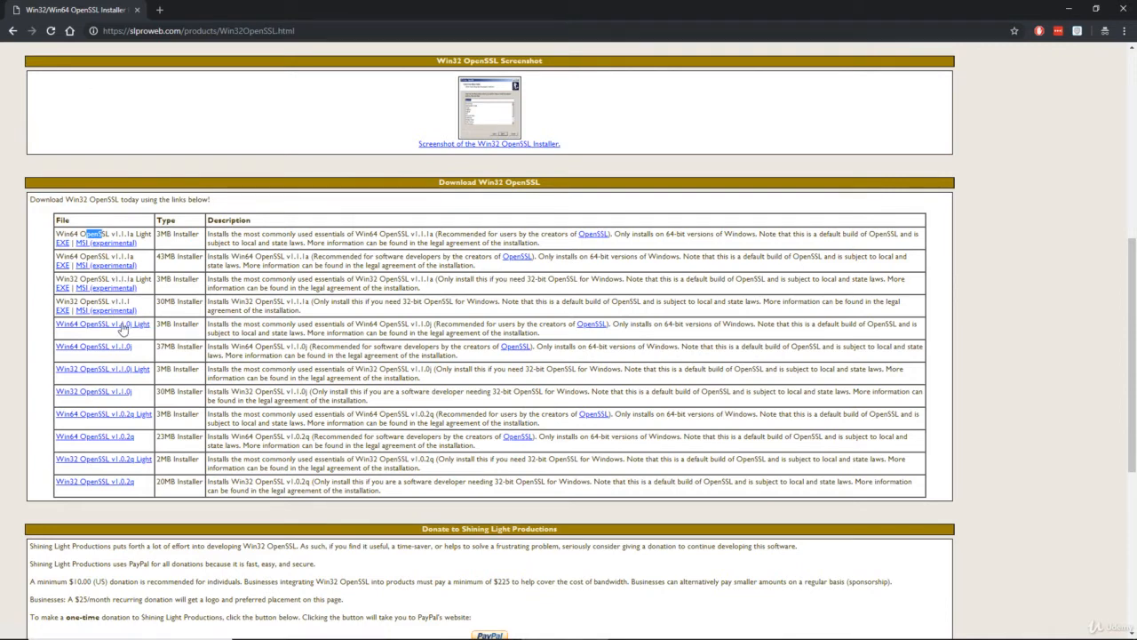
pyautogui.moveTo(137, 352); pyautogui.dragTo(55, 349)
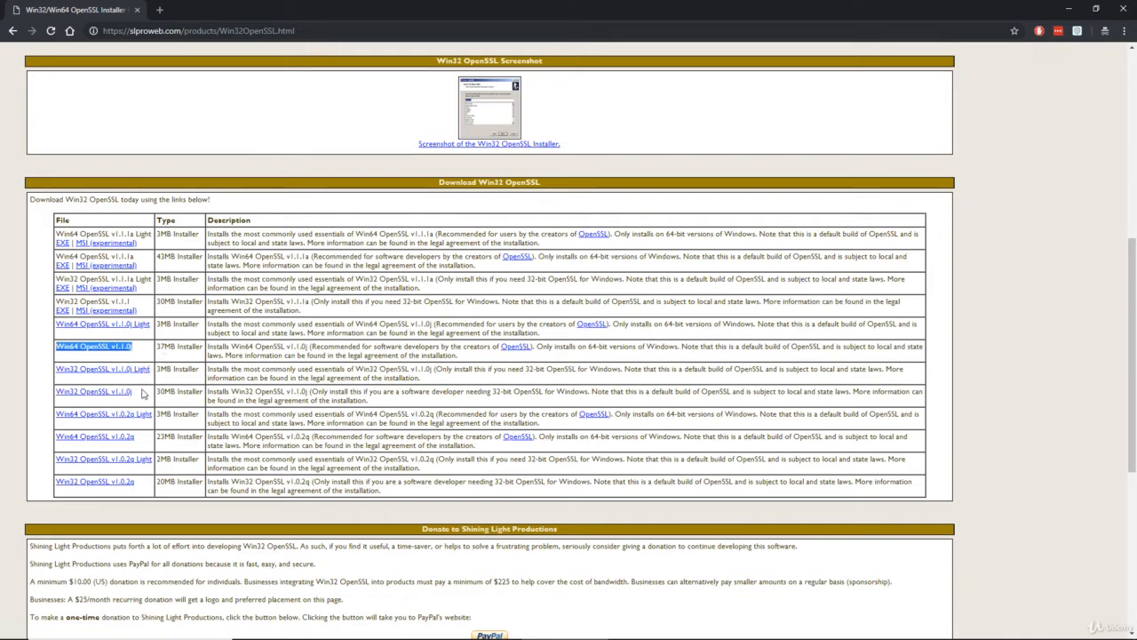
pyautogui.moveTo(148, 392); pyautogui.dragTo(58, 391)
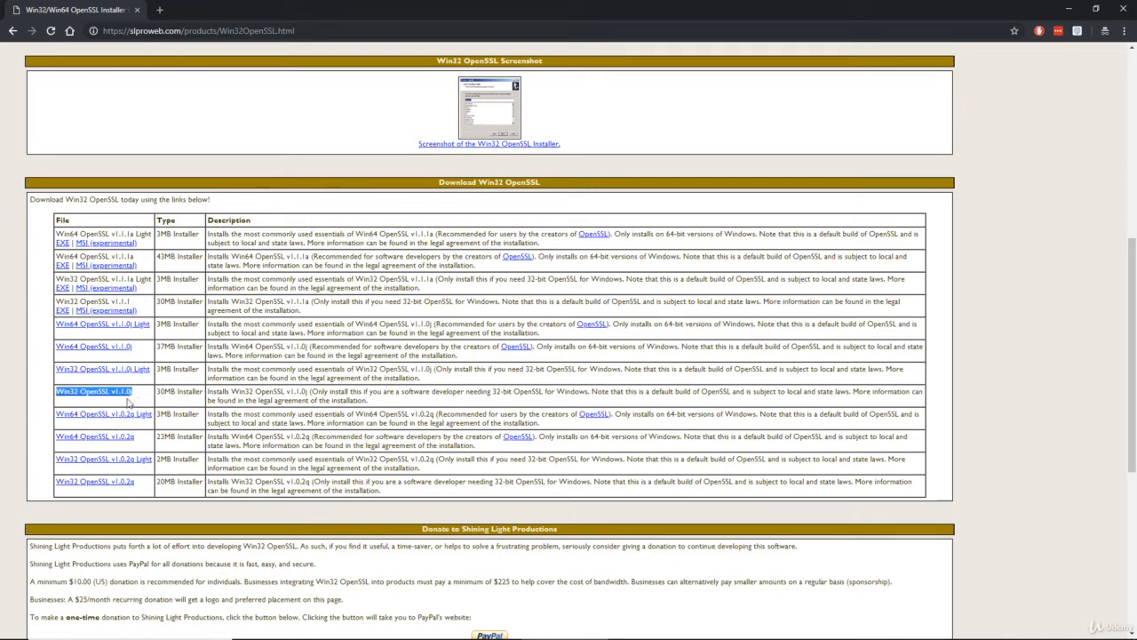
pyautogui.click(125, 353)
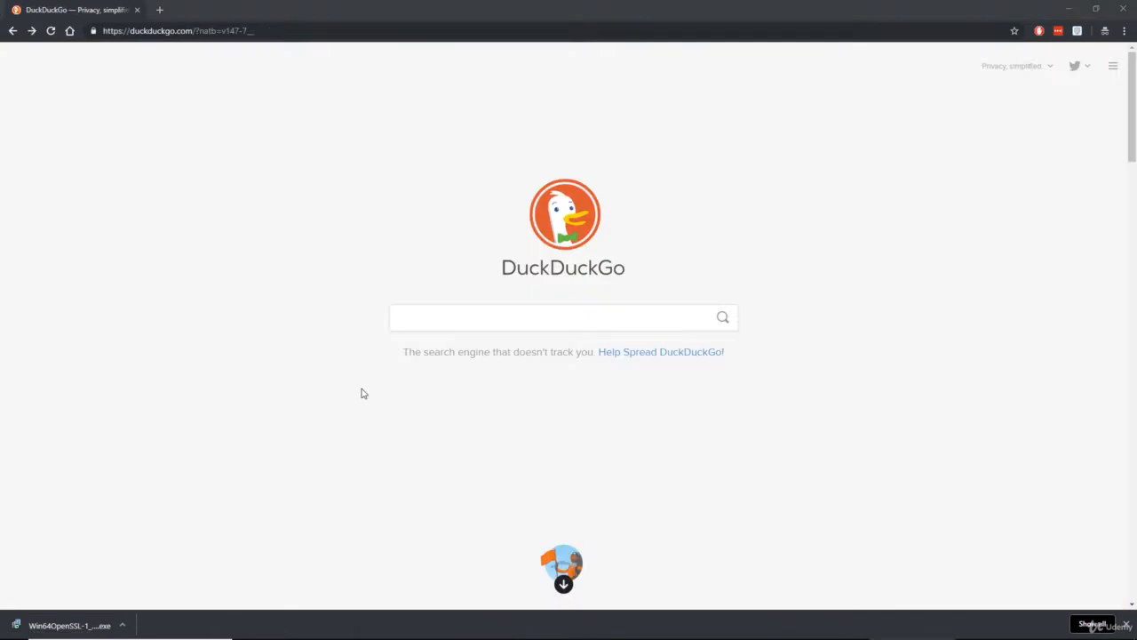
# Search the web for "v-play"
pyautogui.click(433, 312)
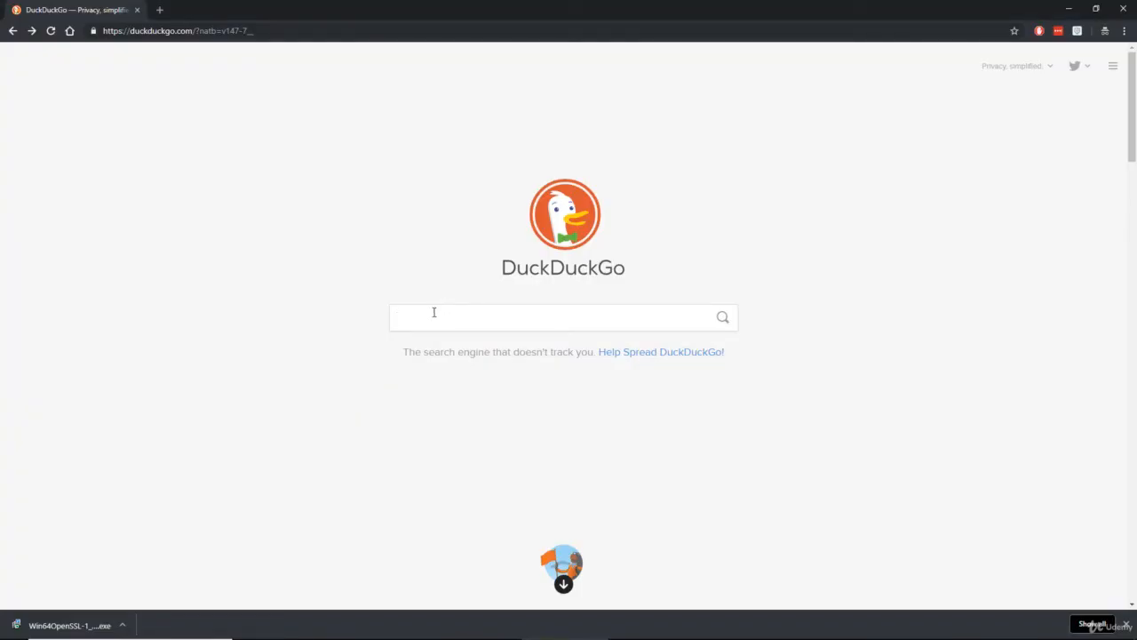
pyautogui.write('v-play')
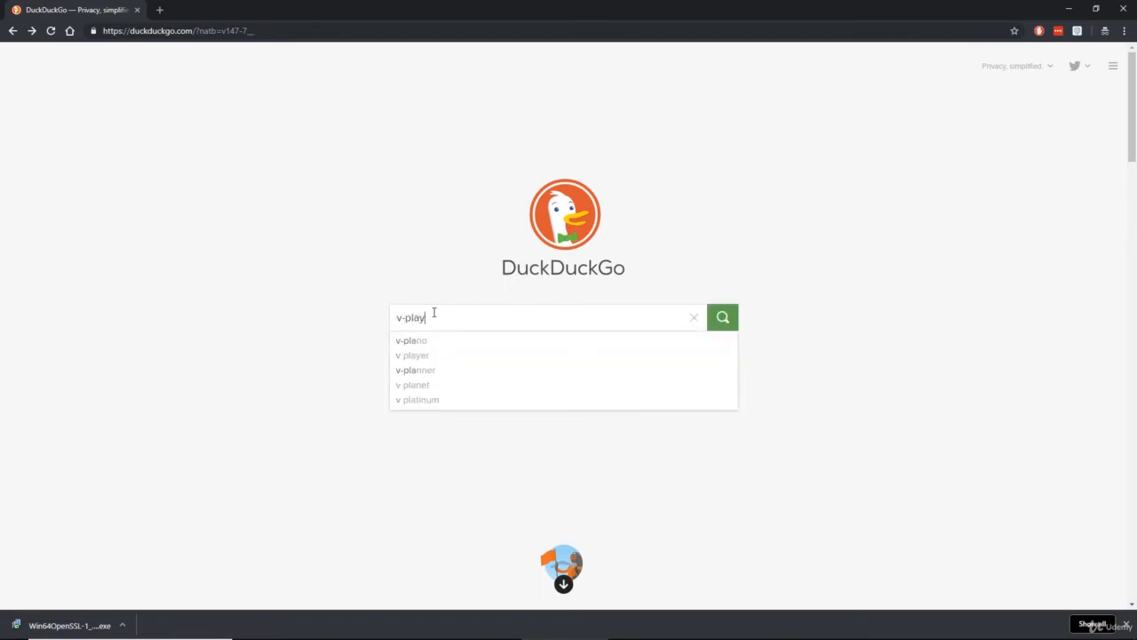
pyautogui.press('Return')
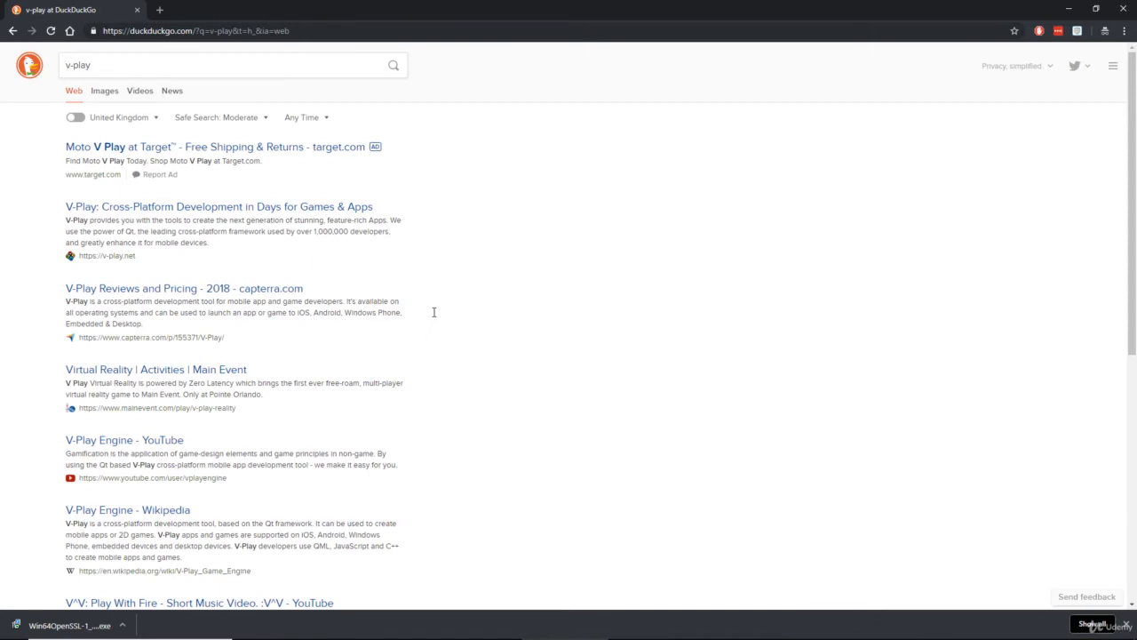
pyautogui.hotkey('ctrl', 't')
pyautogui.write('keoba')
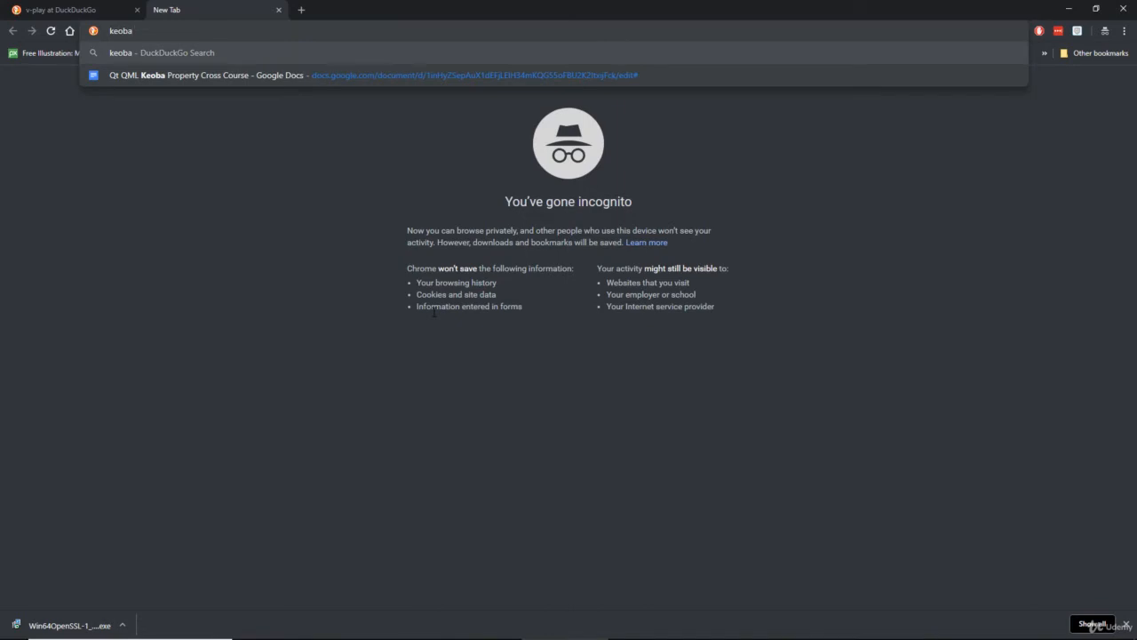
pyautogui.press('Return')
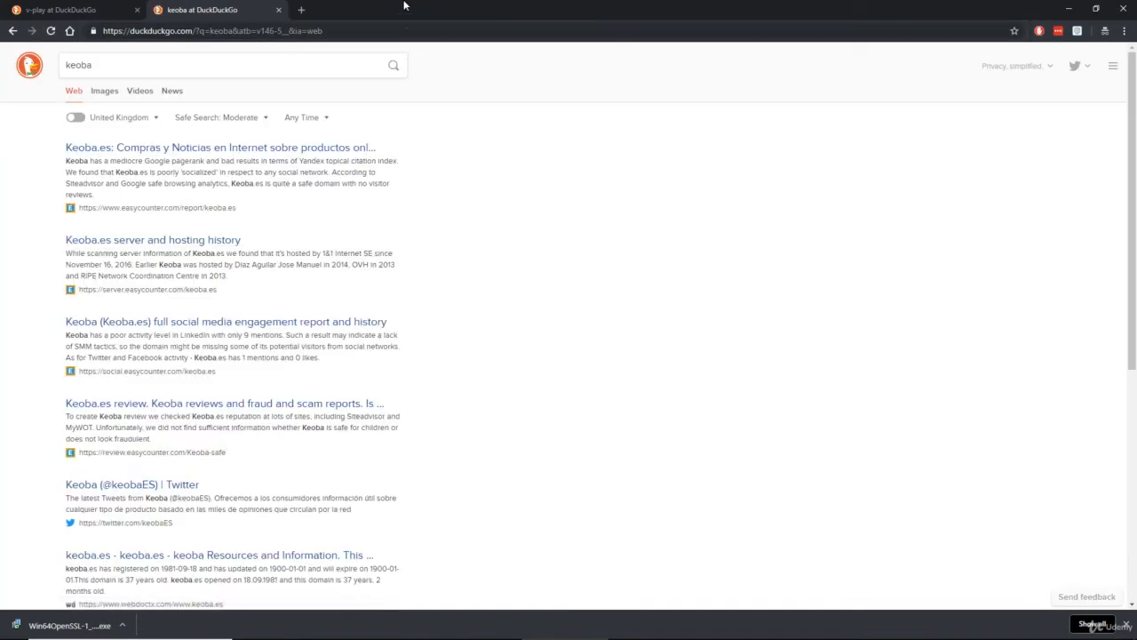
pyautogui.middleClick(245, 5)
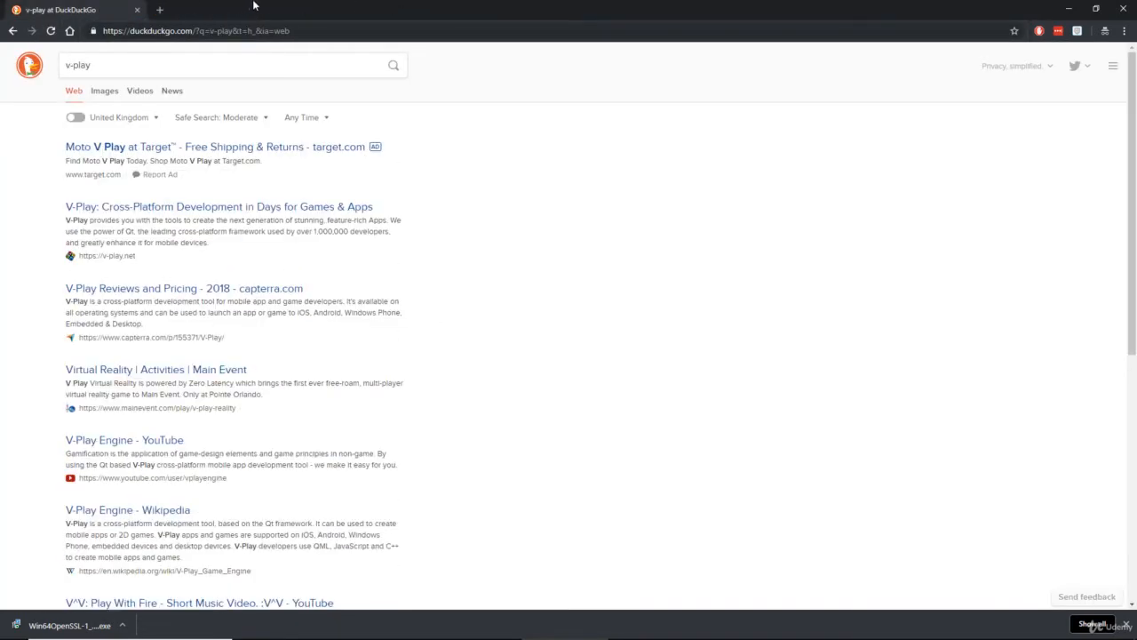
# Open the V-Play website from the results and download its installer for Windows
pyautogui.click(171, 240)
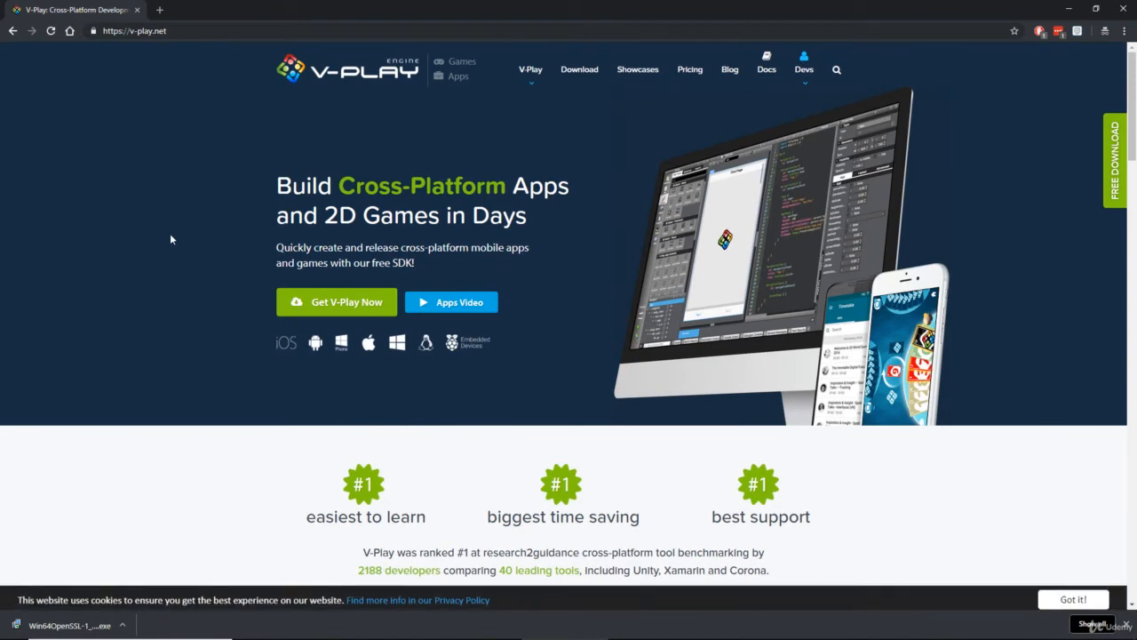
pyautogui.click(591, 77)
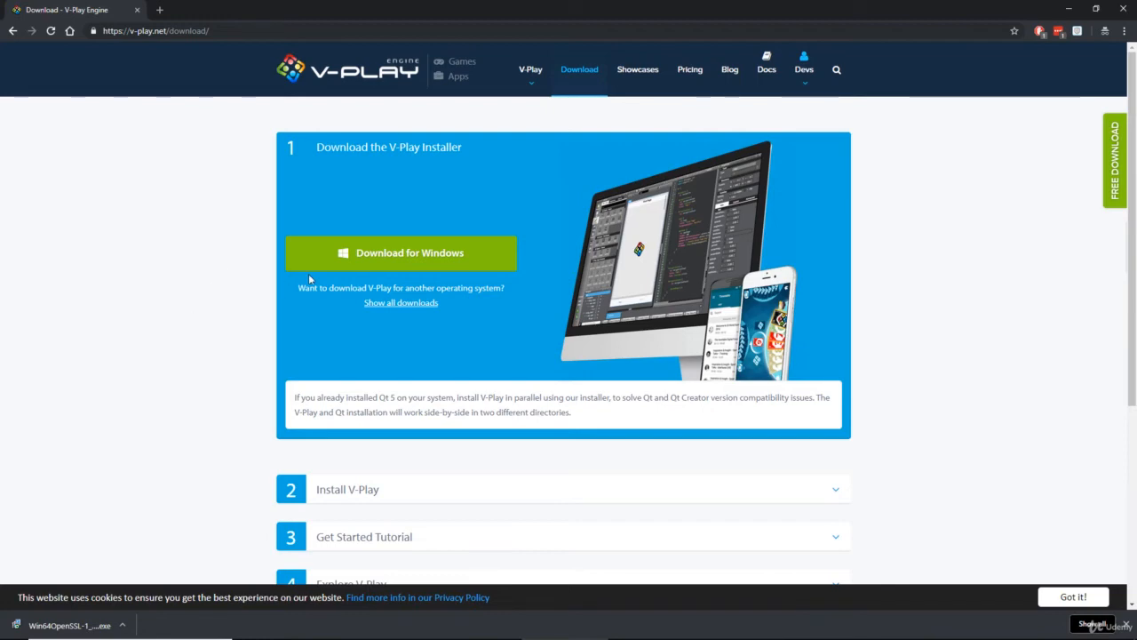
pyautogui.click(449, 259)
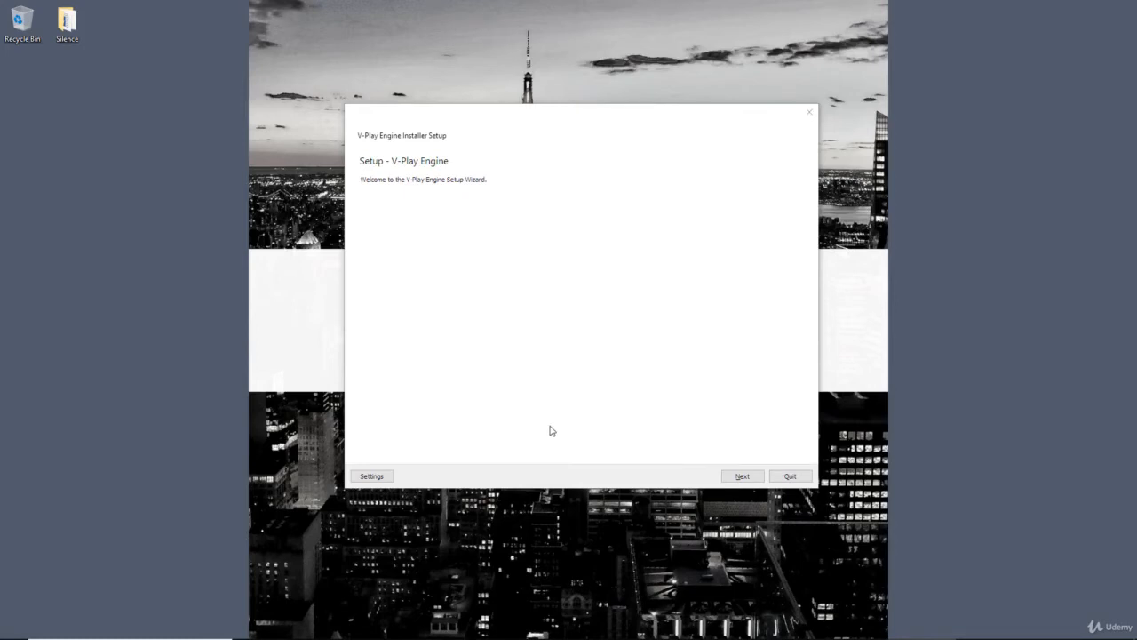
# Add a blank user-defined repository entry in the V-Play installer's repository settings
pyautogui.click(374, 478)
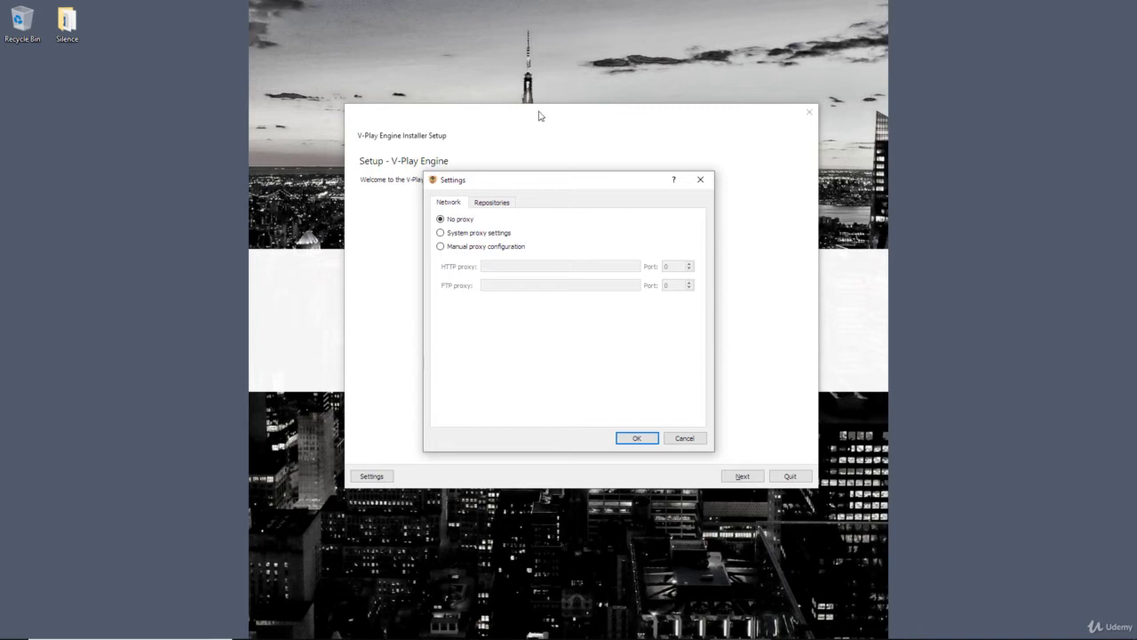
pyautogui.click(506, 205)
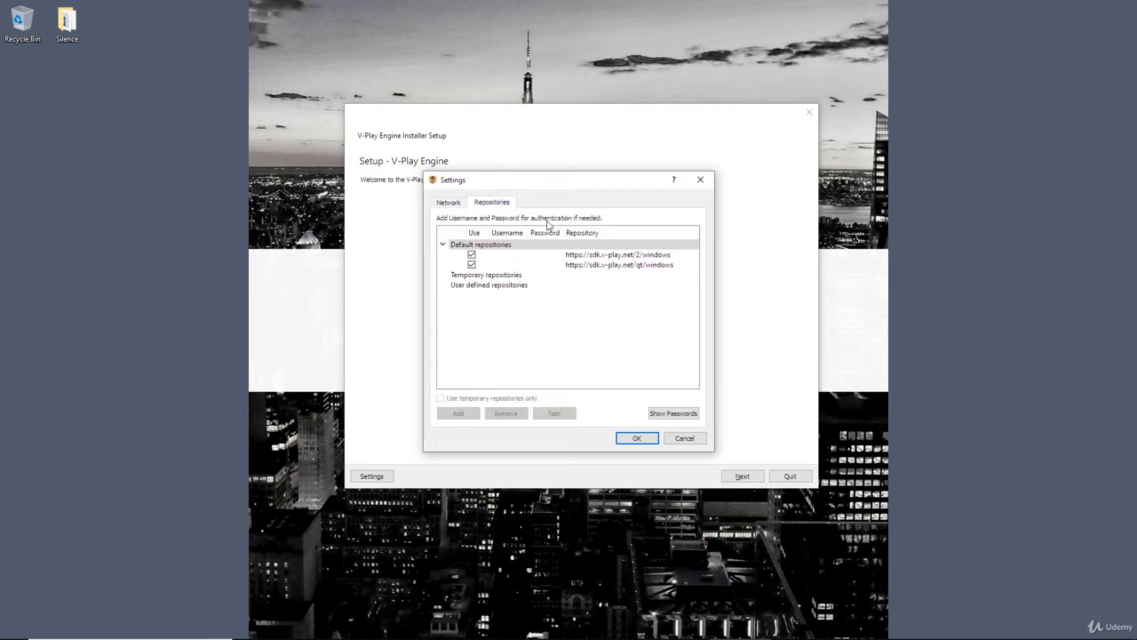
pyautogui.click(611, 255)
pyautogui.click(632, 264)
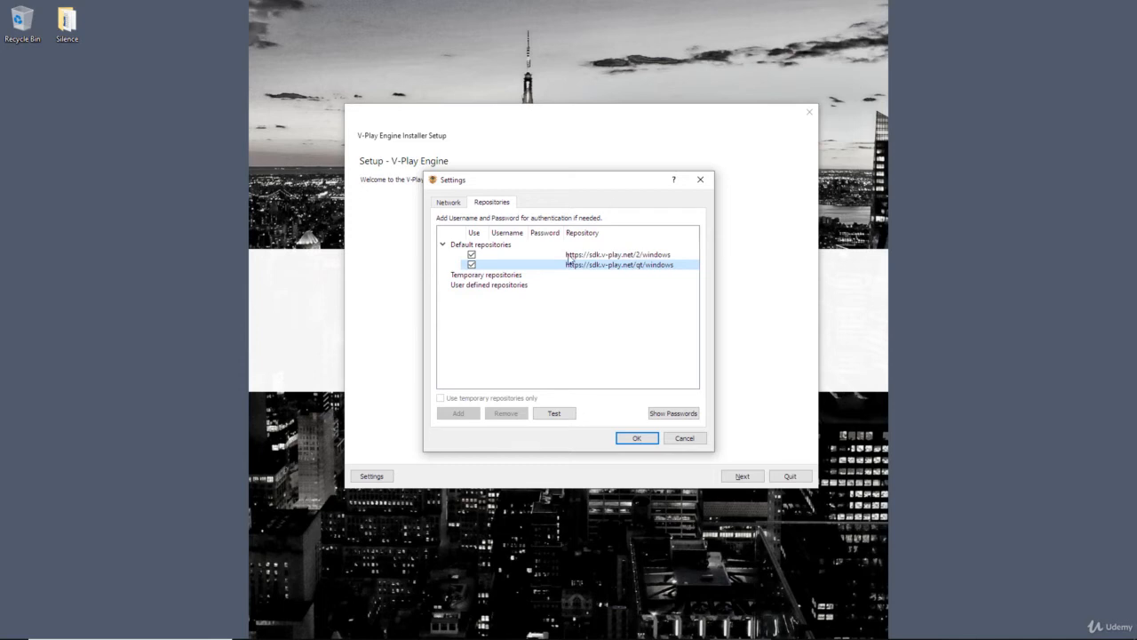
pyautogui.click(521, 288)
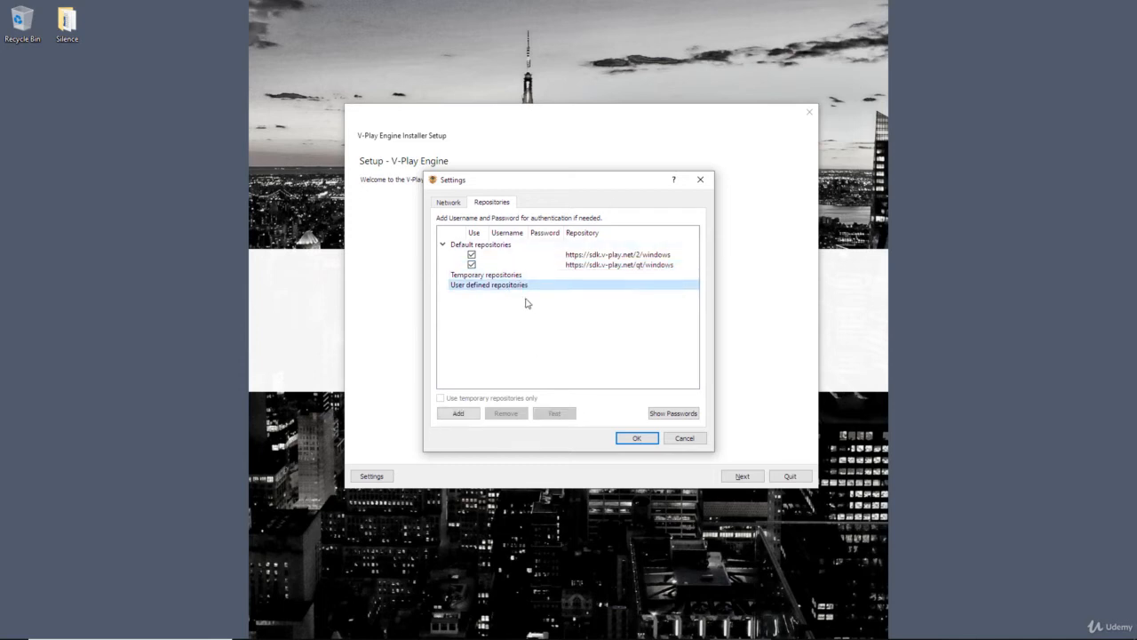
pyautogui.click(459, 414)
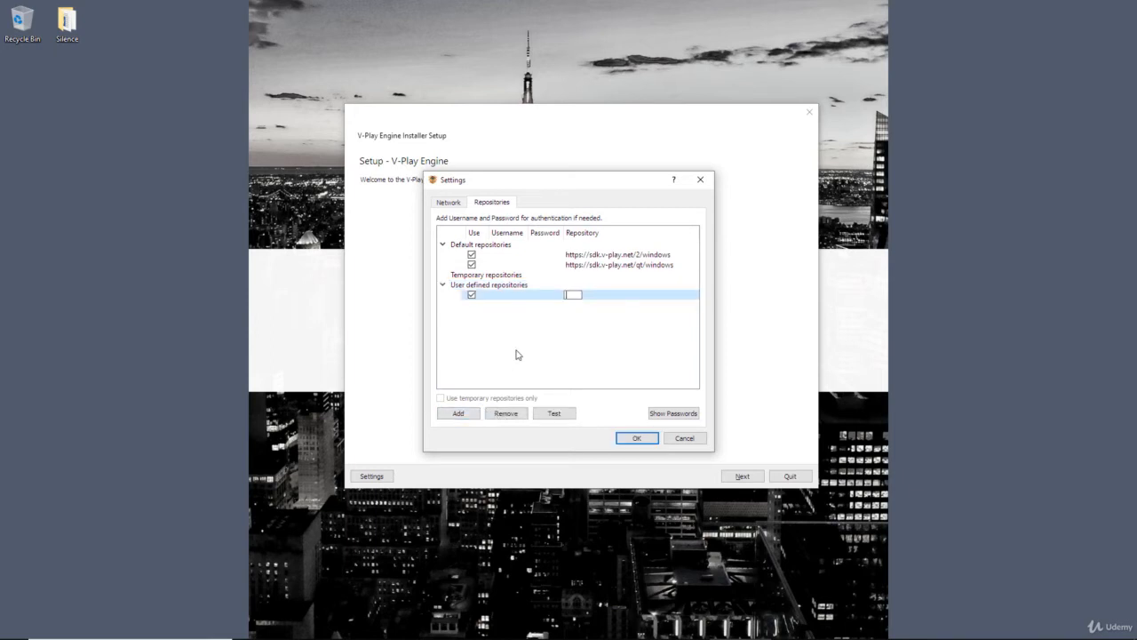
# Switch to Notepad, place it above the settings dialog, and copy the feature-qsyncable linux repository URL
pyautogui.hotkey('alt', 'Tab')
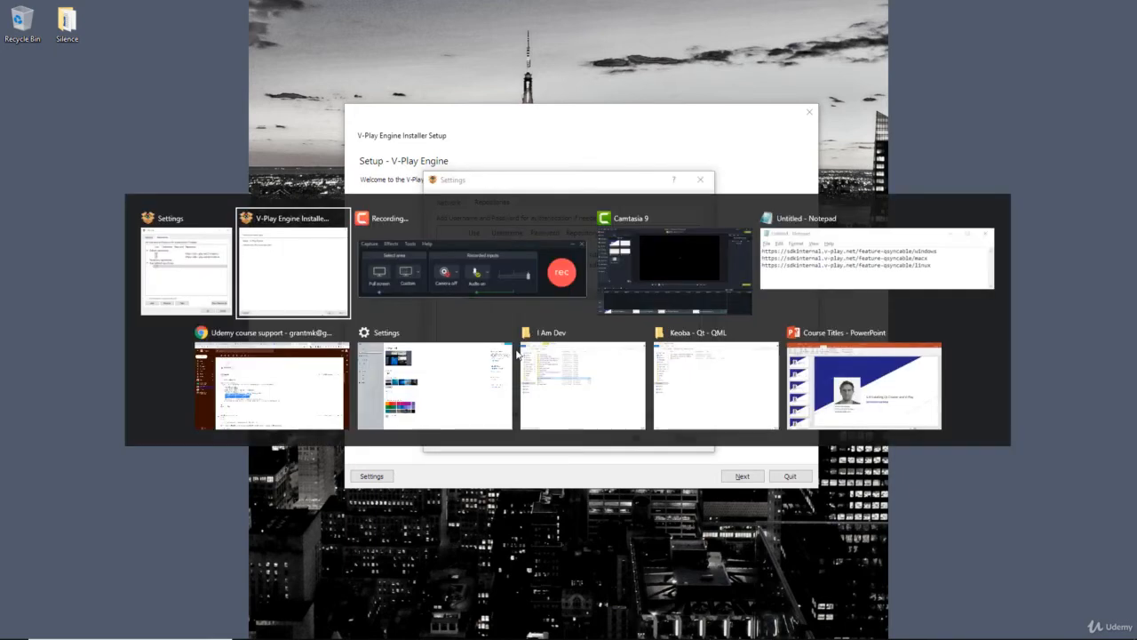
pyautogui.hotkey('alt', 'Tab')
pyautogui.hotkey('alt', 'Tab')
pyautogui.hotkey('alt', 'Tab')
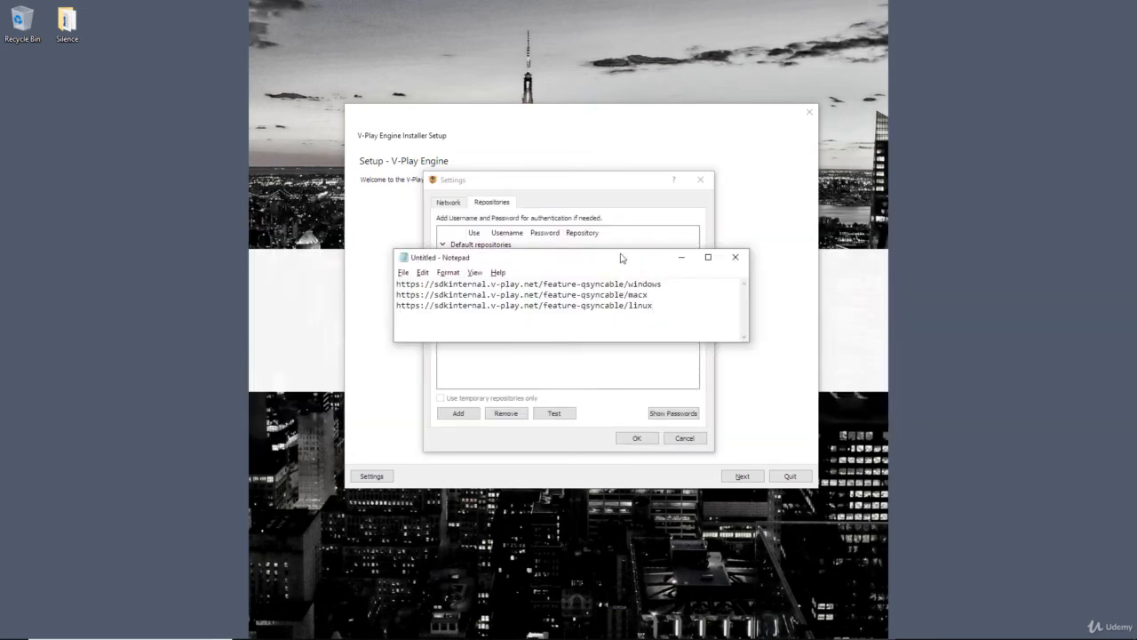
pyautogui.moveTo(620, 254); pyautogui.dragTo(623, 74)
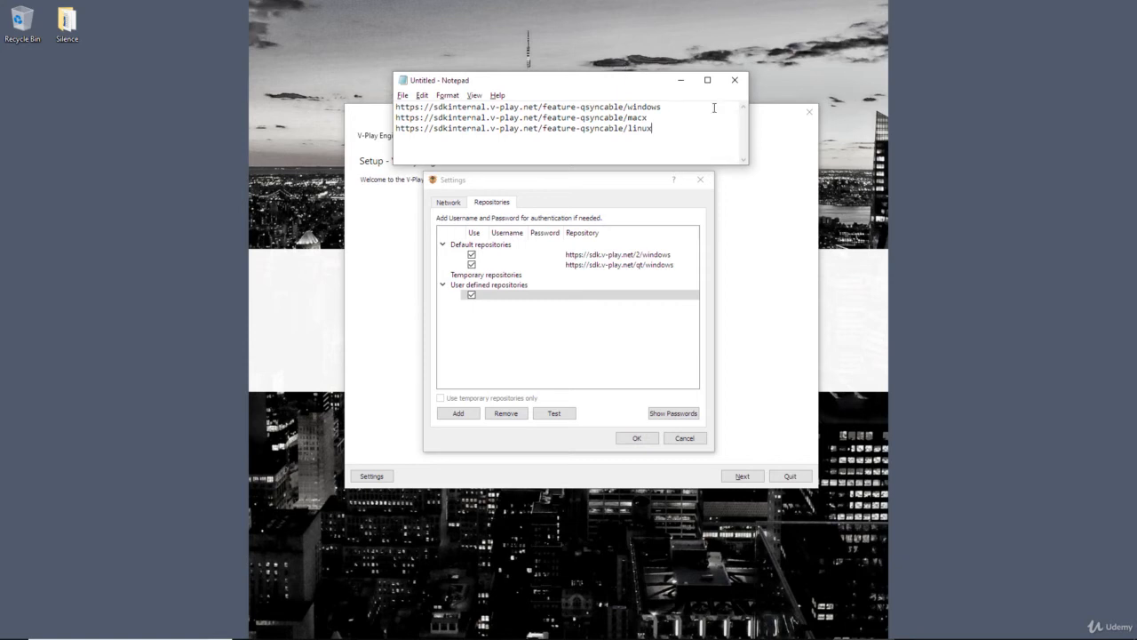
pyautogui.moveTo(681, 130); pyautogui.dragTo(400, 70)
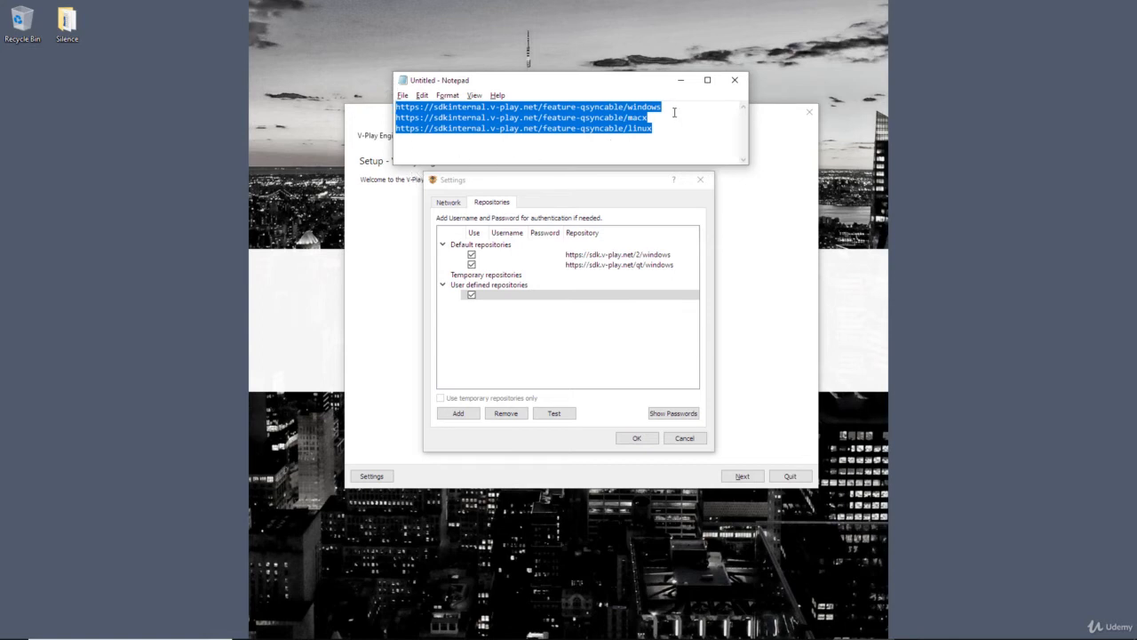
pyautogui.moveTo(675, 112); pyautogui.dragTo(385, 94)
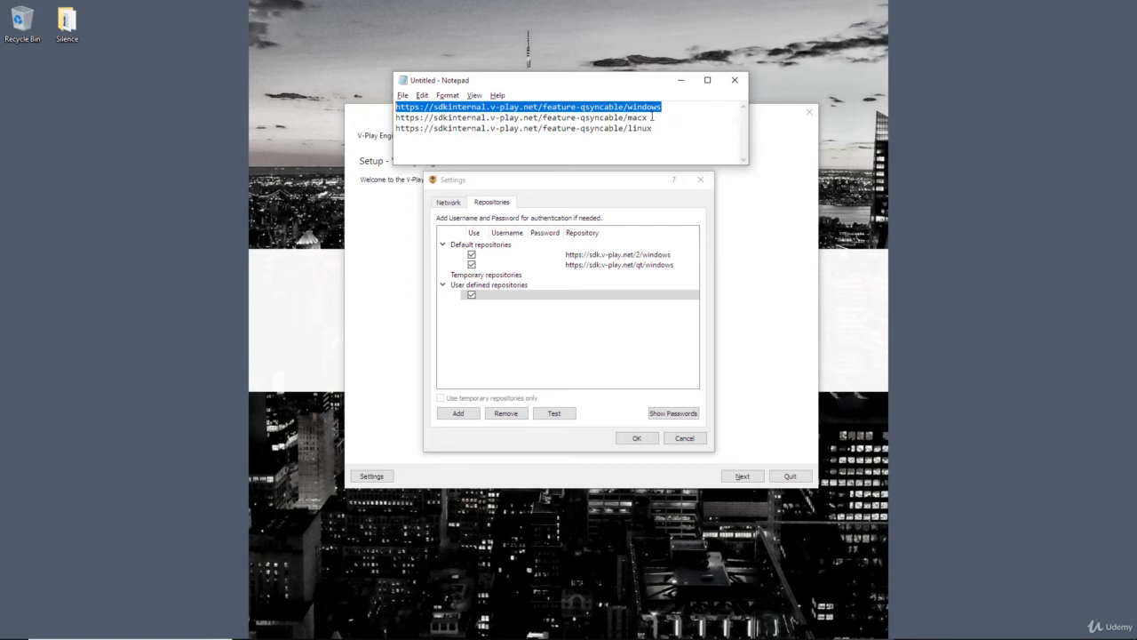
pyautogui.moveTo(654, 116); pyautogui.dragTo(396, 118)
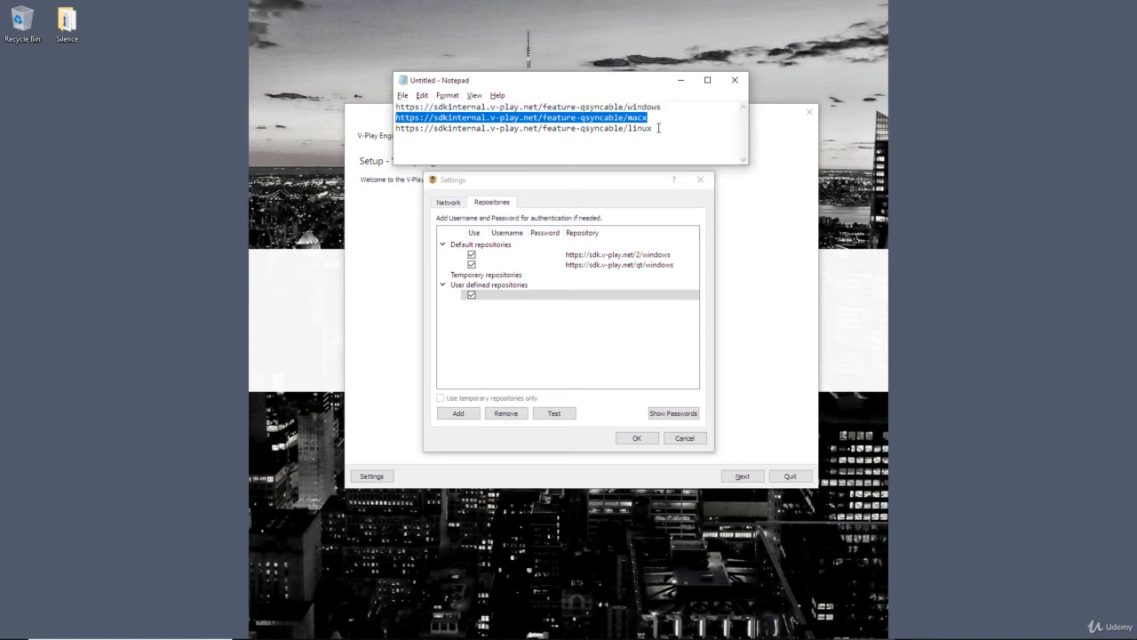
pyautogui.moveTo(659, 128); pyautogui.dragTo(369, 153)
pyautogui.hotkey('ctrl', 'c')
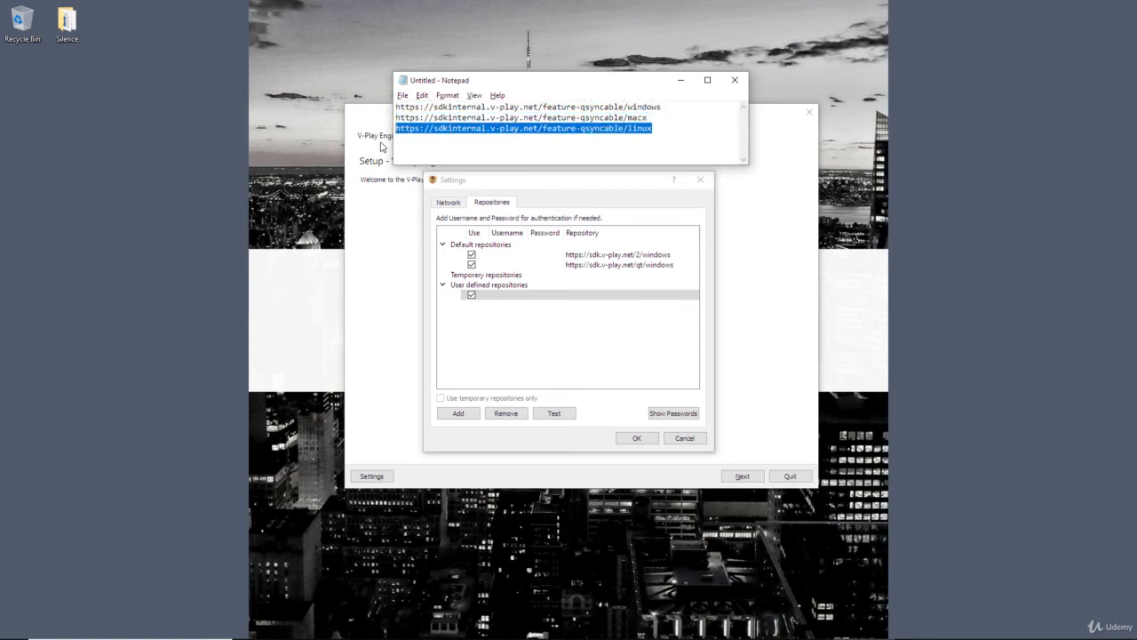
pyautogui.click(586, 298)
pyautogui.click(586, 298)
pyautogui.hotkey('ctrl', 'v')
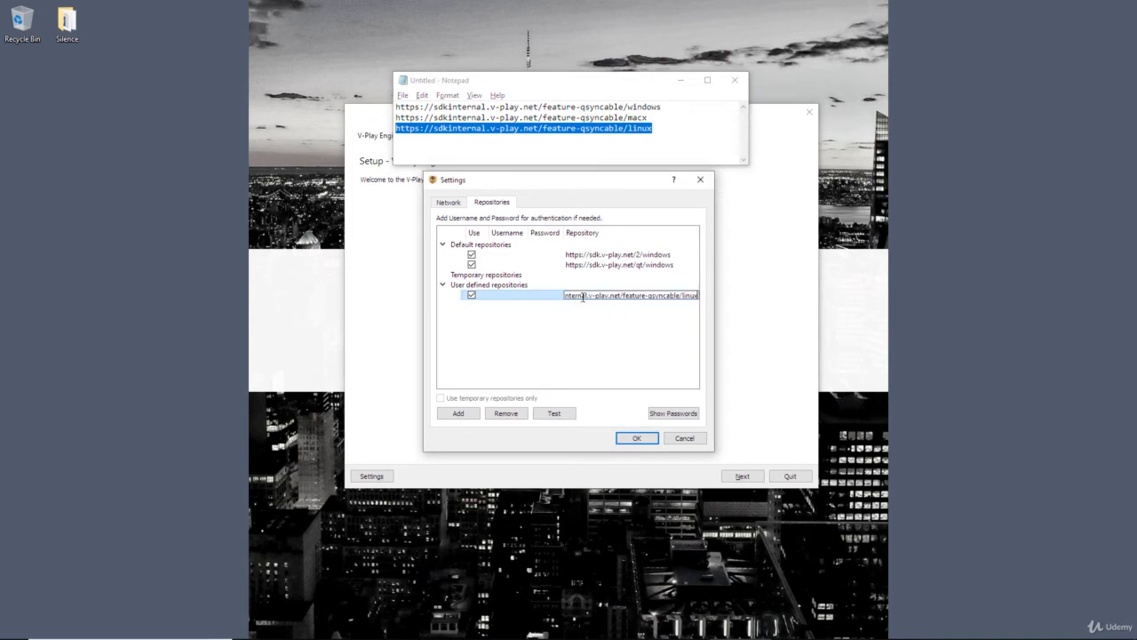
pyautogui.click(587, 315)
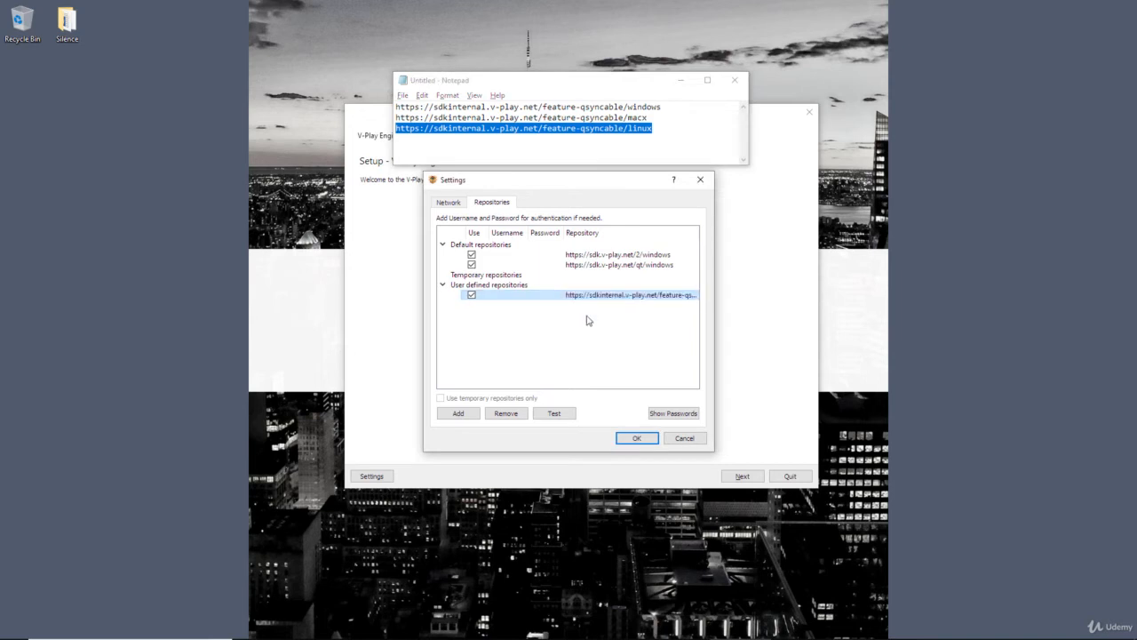
# Remove the user-defined repository entry and accept the installer settings
pyautogui.click(511, 415)
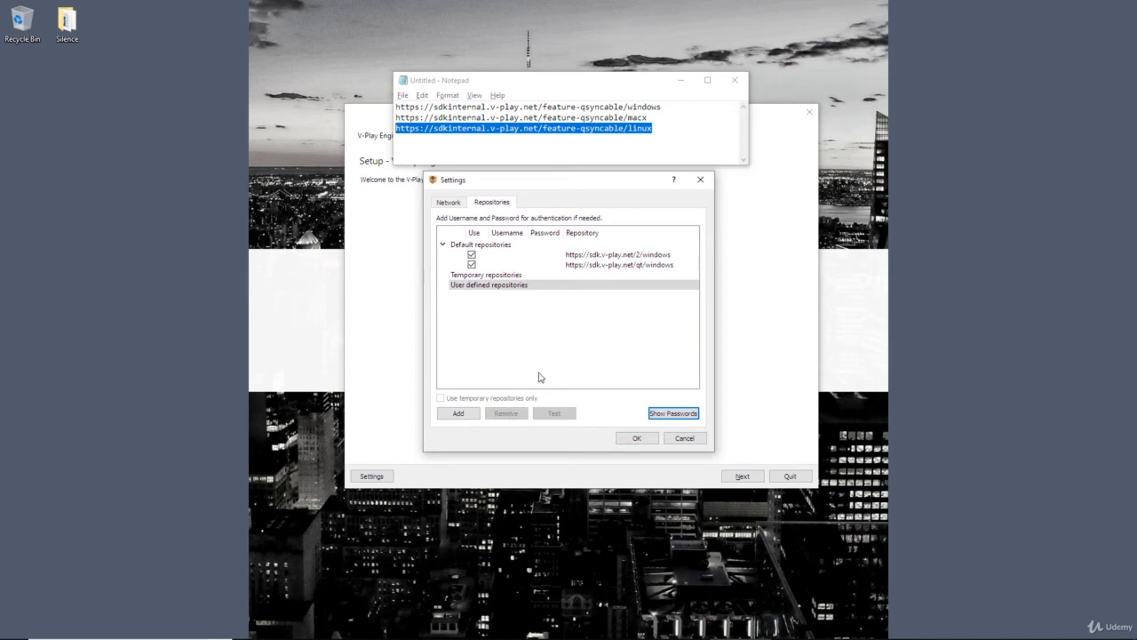
pyautogui.click(653, 442)
pyautogui.click(714, 404)
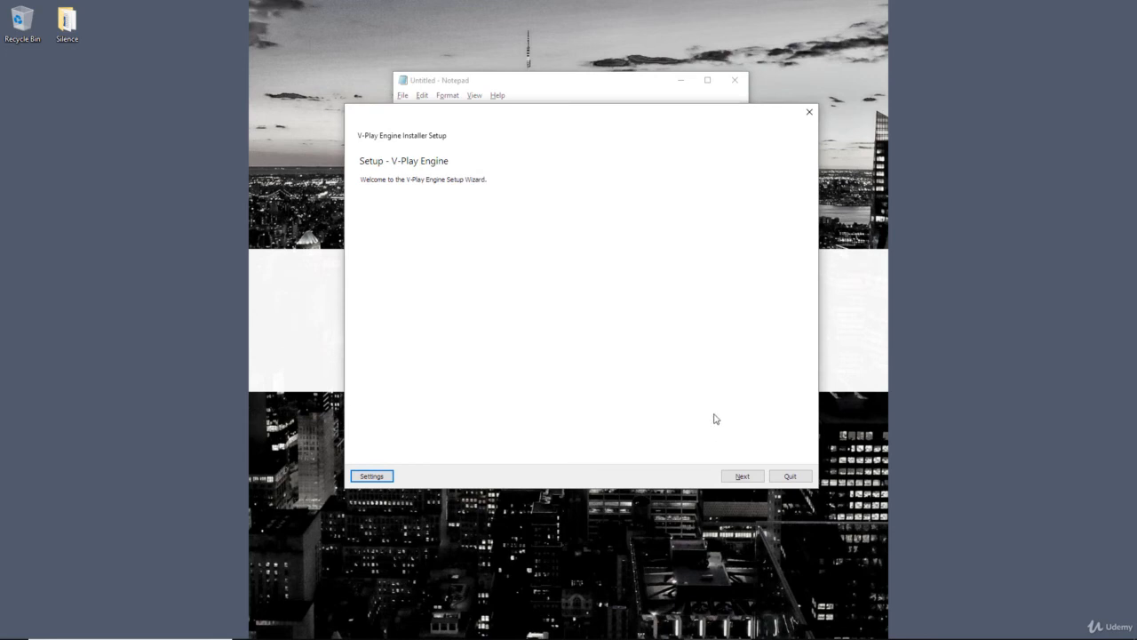
# Proceed to the V-Play Engine installation folder page and select the C:\V-PlaySDK path
pyautogui.click(742, 477)
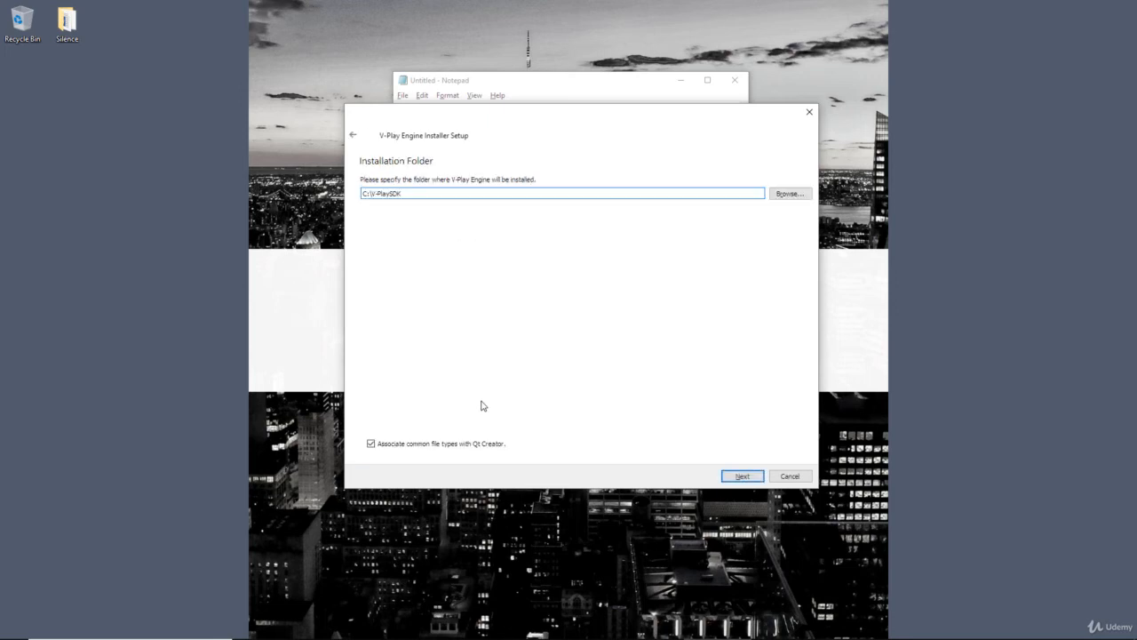
pyautogui.tripleClick(436, 190)
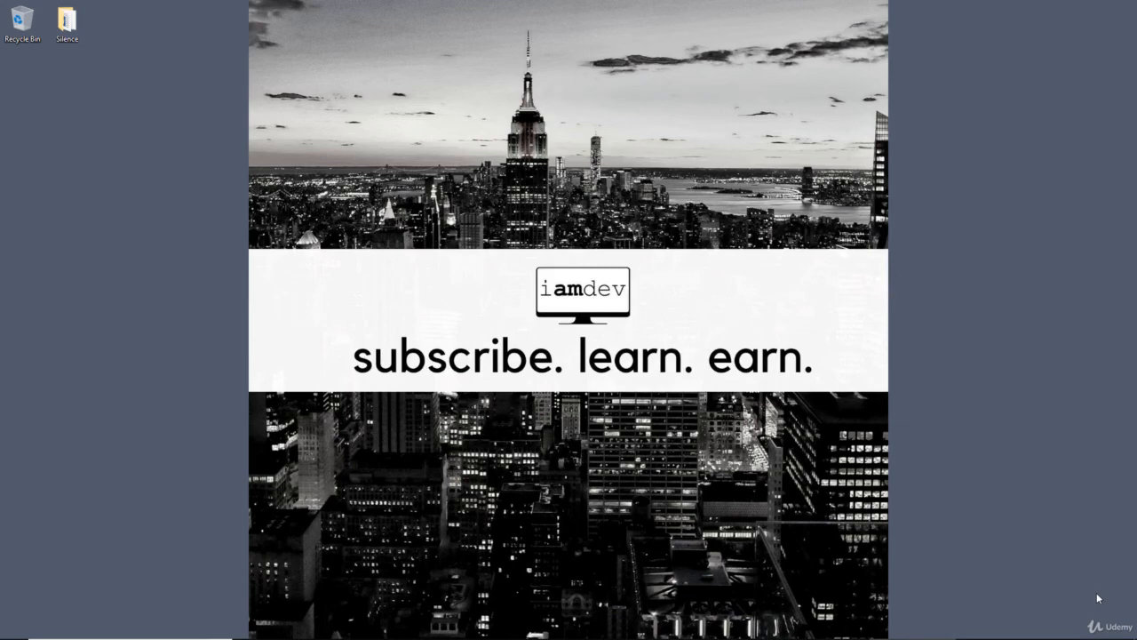
# Search the installed apps for "qt" and launch Qt Creator 4.7.0 (Community)
pyautogui.press('super')
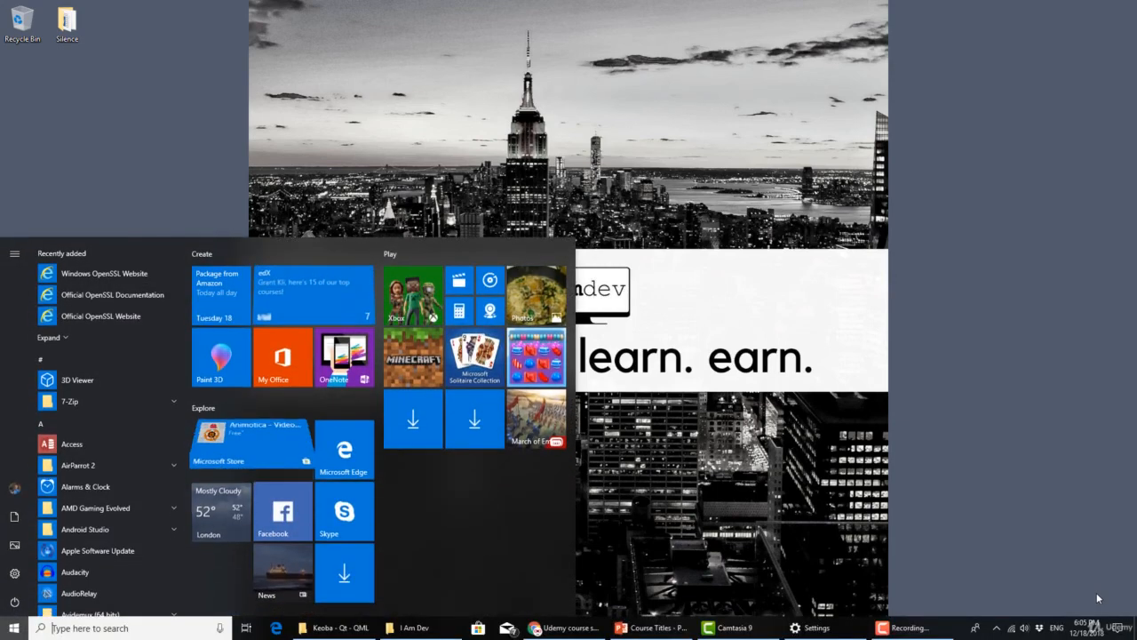
pyautogui.write('qt')
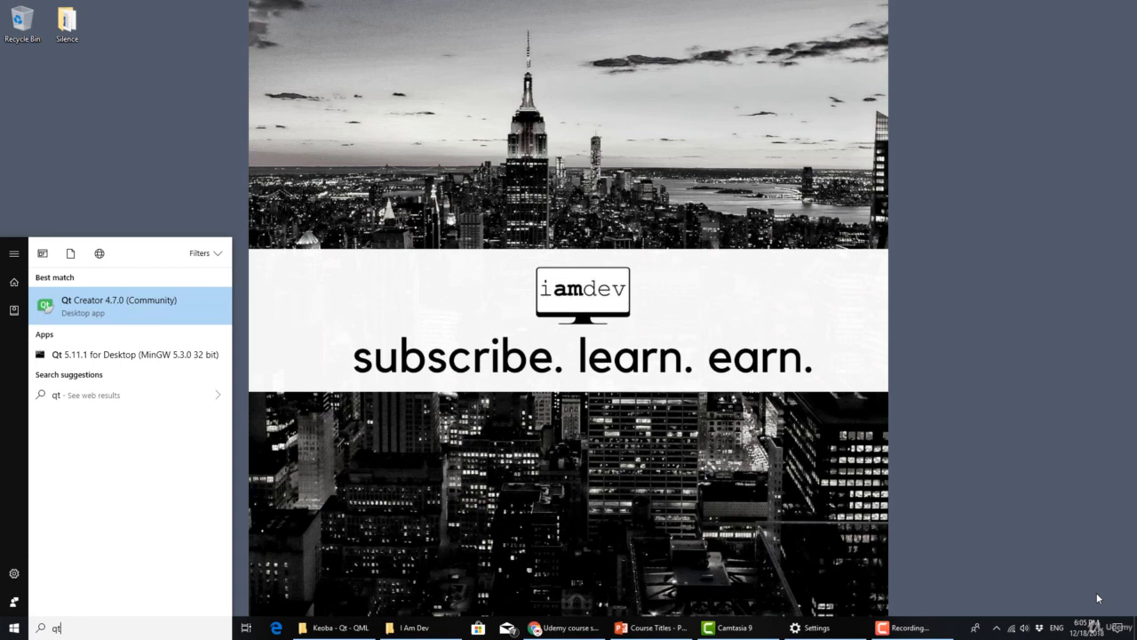
pyautogui.press('Return')
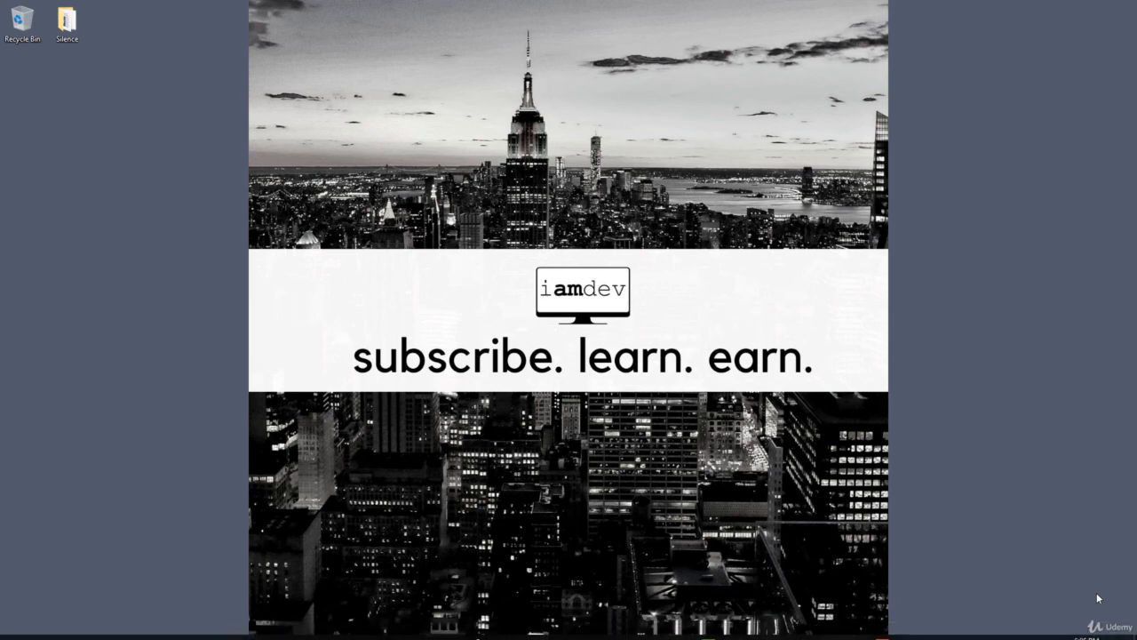